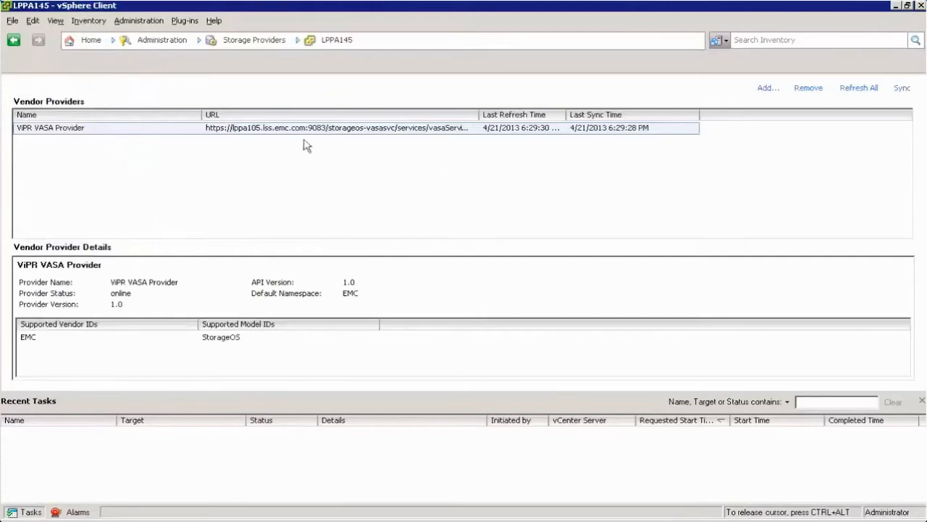
# Step: Create VM storage profile "Storage Profile - Block – High Performance", described for high performance block-based Symmetrix storage, with the High Performance:block capability
pyautogui.click(71, 38)
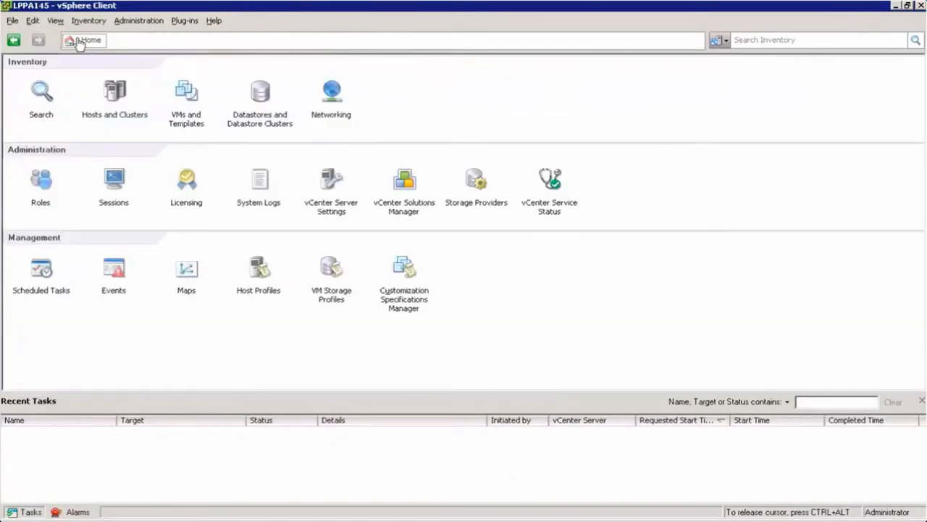
pyautogui.click(331, 270)
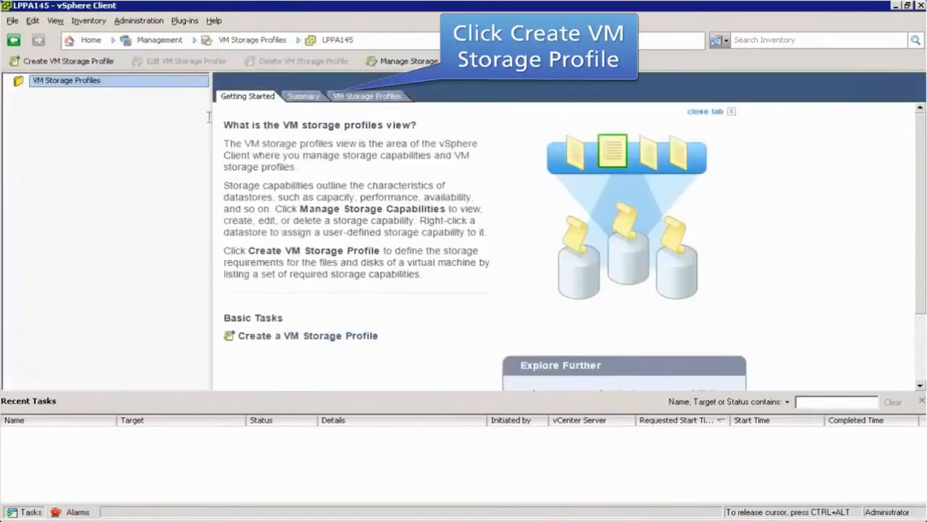
pyautogui.rightClick(186, 82)
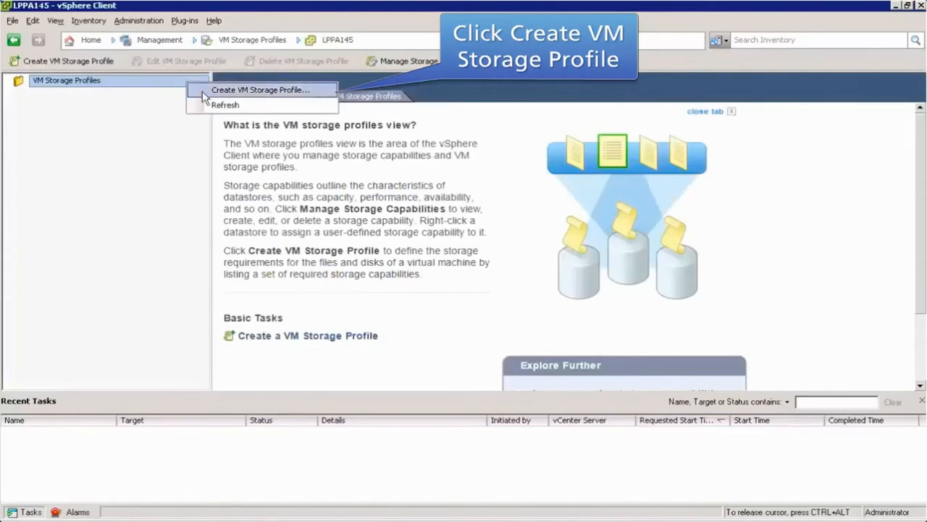
pyautogui.click(206, 90)
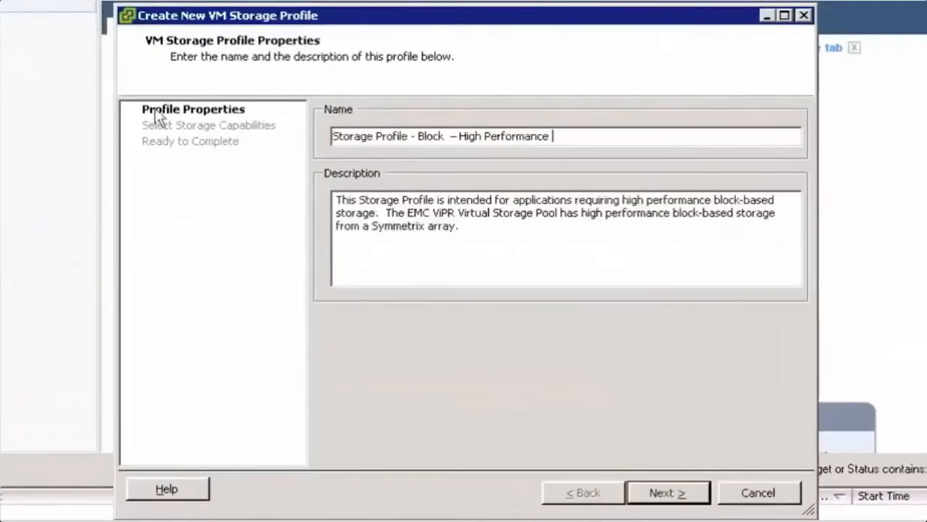
pyautogui.click(685, 492)
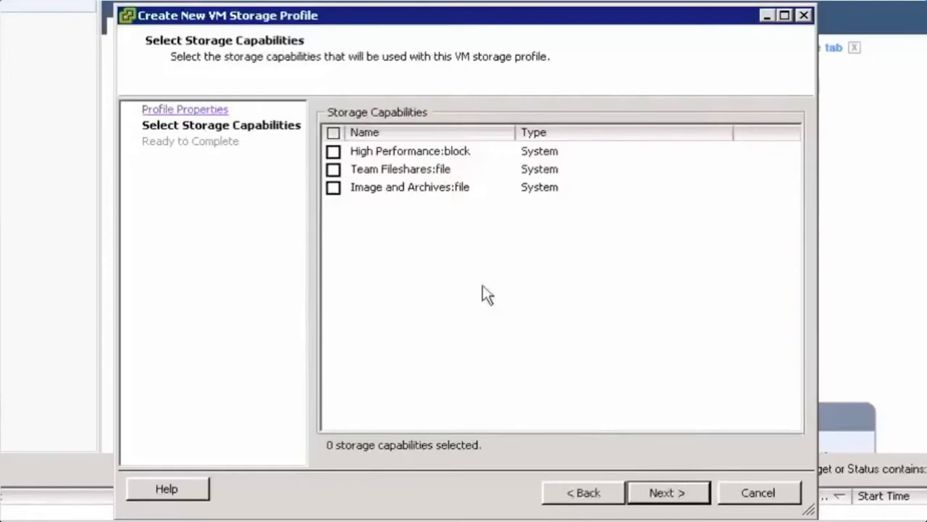
pyautogui.click(334, 152)
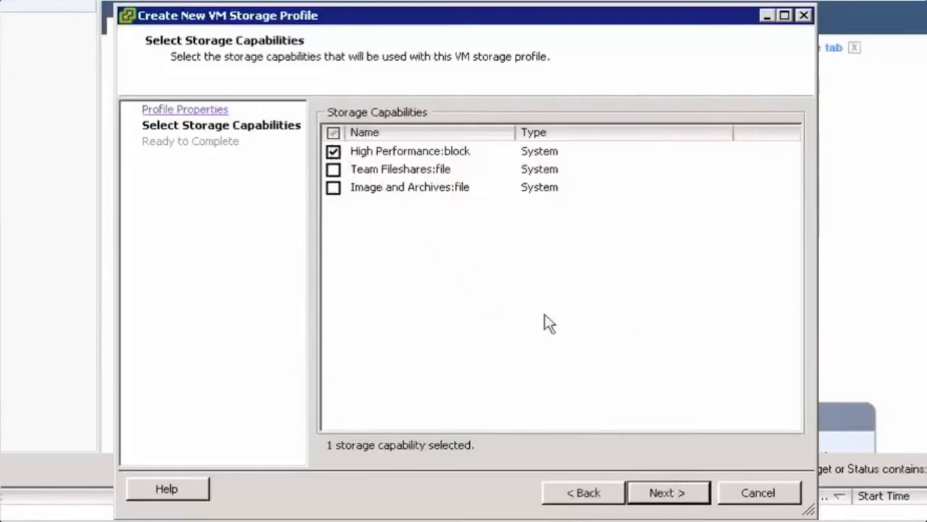
pyautogui.click(666, 494)
pyautogui.click(667, 493)
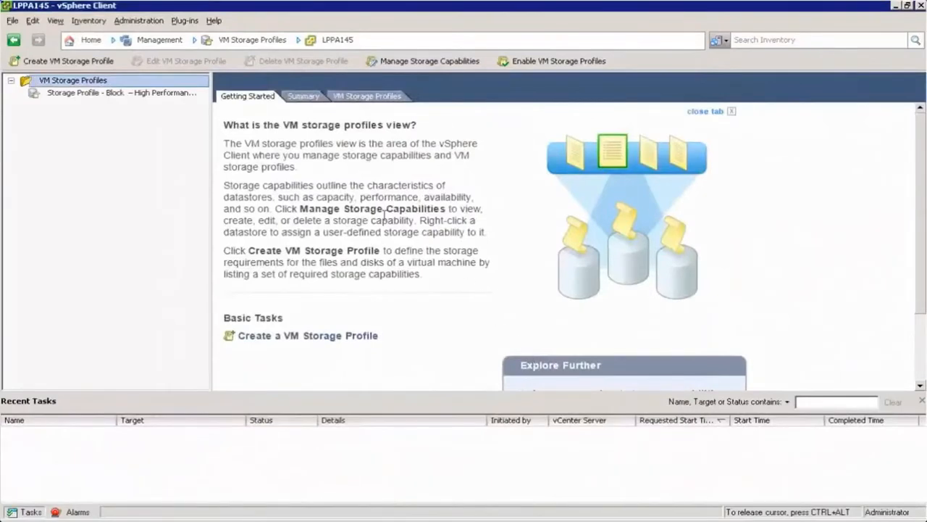
# Step: Create VM storage profile "Storage Profile – File - Team Fileshares", described for medium performance file-based Isilon storage, with the Team Fileshares:file capability
pyautogui.rightClick(196, 82)
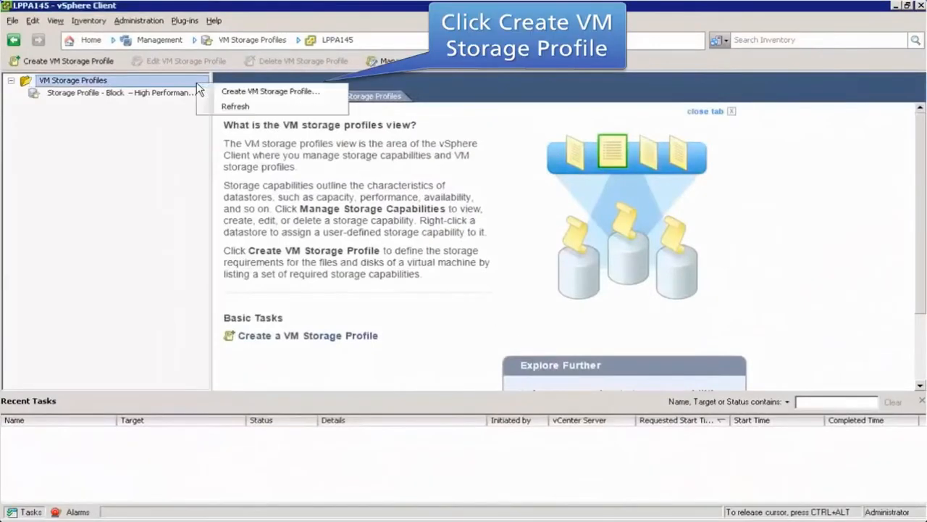
pyautogui.click(221, 90)
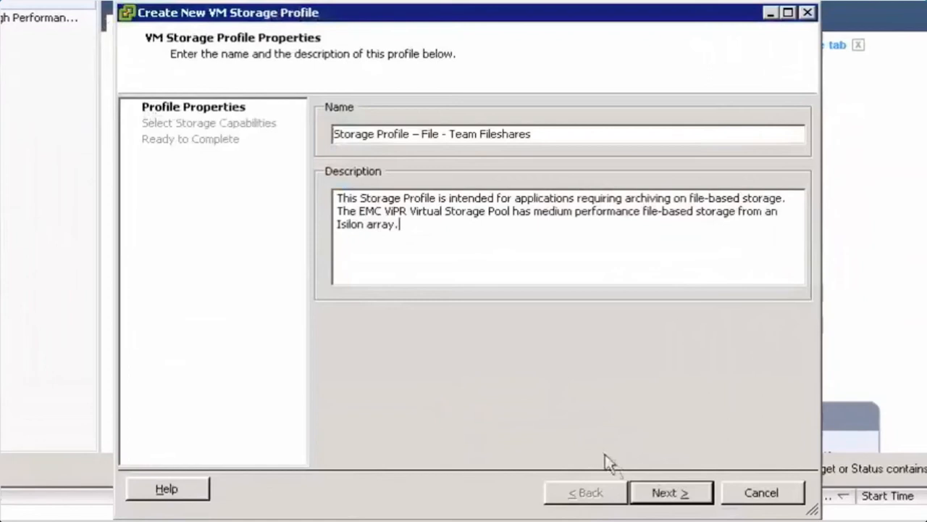
pyautogui.click(662, 491)
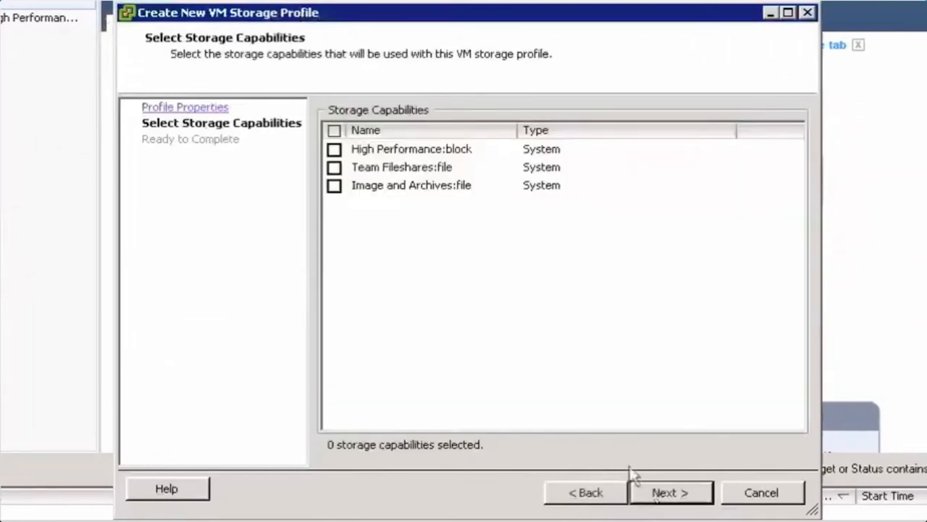
pyautogui.click(334, 166)
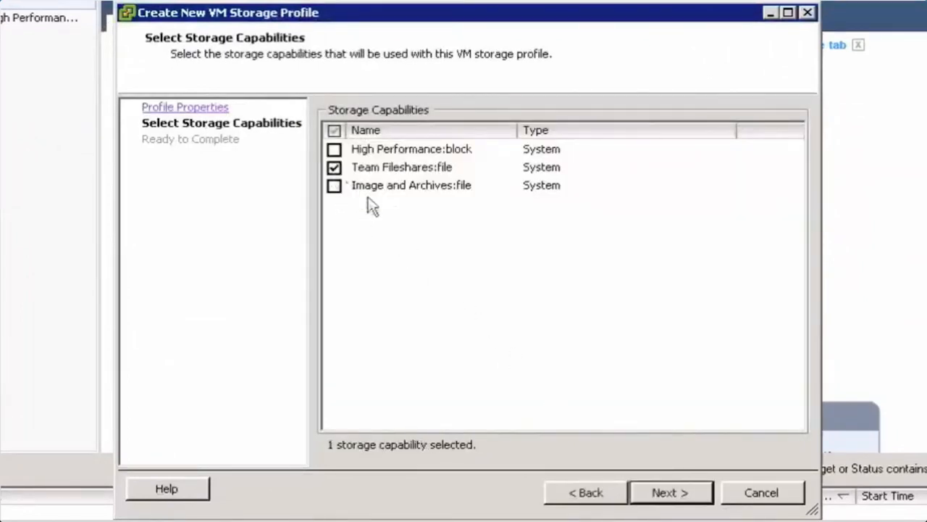
pyautogui.click(660, 493)
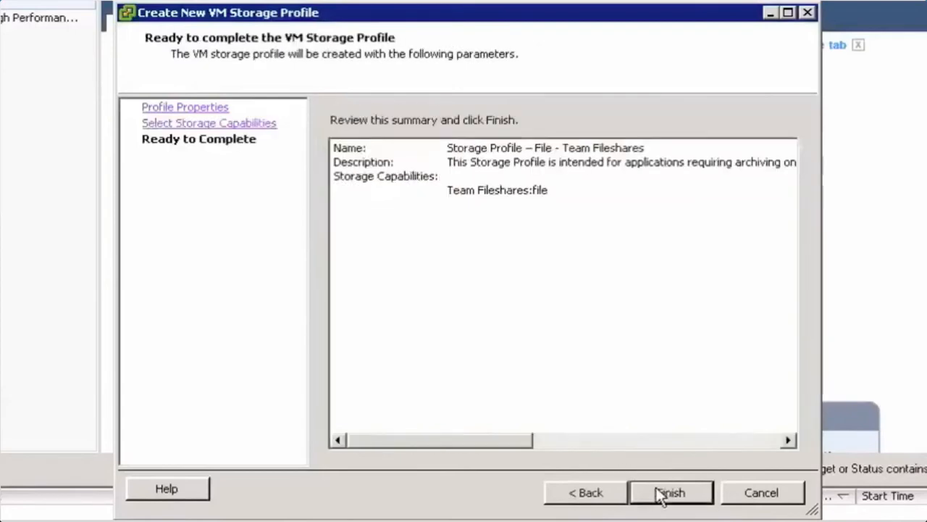
pyautogui.click(667, 492)
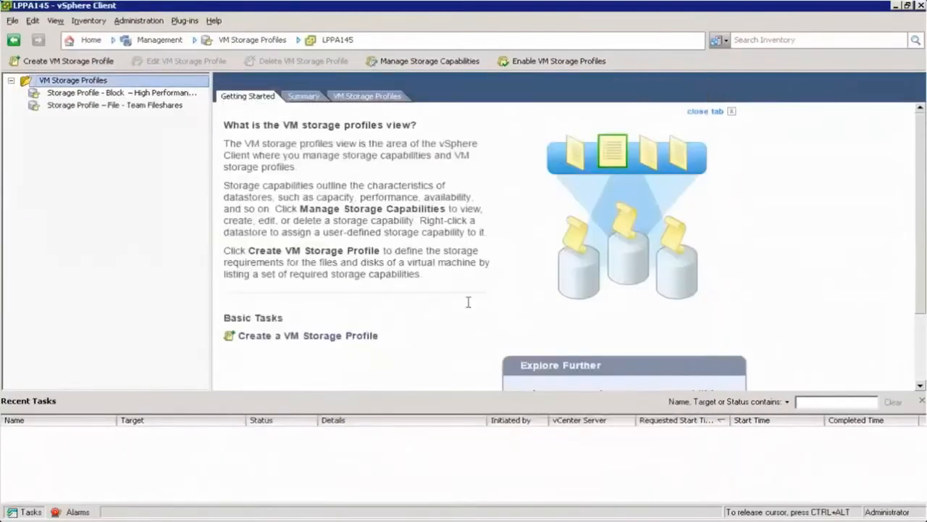
# Step: Start a VM storage profile named "Storage Profile - File – Images and Archive", describing archiving applications on low performance file-based storage from an Isilon array
pyautogui.rightClick(207, 79)
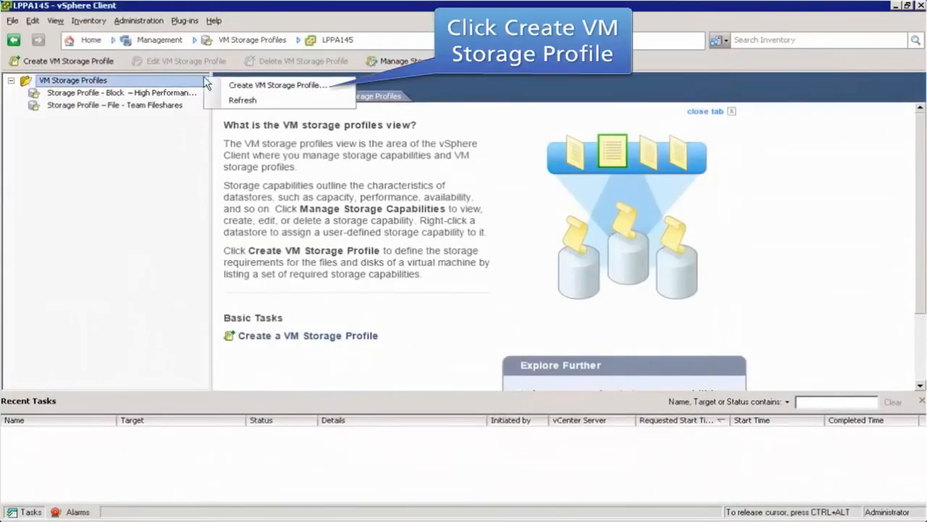
pyautogui.click(246, 84)
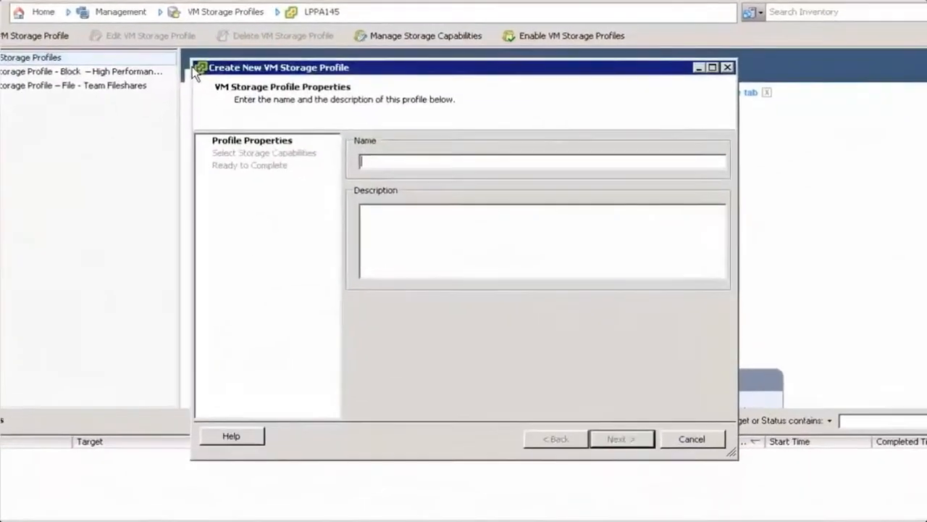
pyautogui.write('Storage Profile - File – Images and Archive')
pyautogui.press('Tab')
pyautogui.write('This Storage Profile is intended for applications requiring archiving on file-based storage. The EMC ViPR Virtual Storage Pool has low performance file-based storage from an Isilon array.')
pyautogui.press('Return')
pyautogui.press('Return')
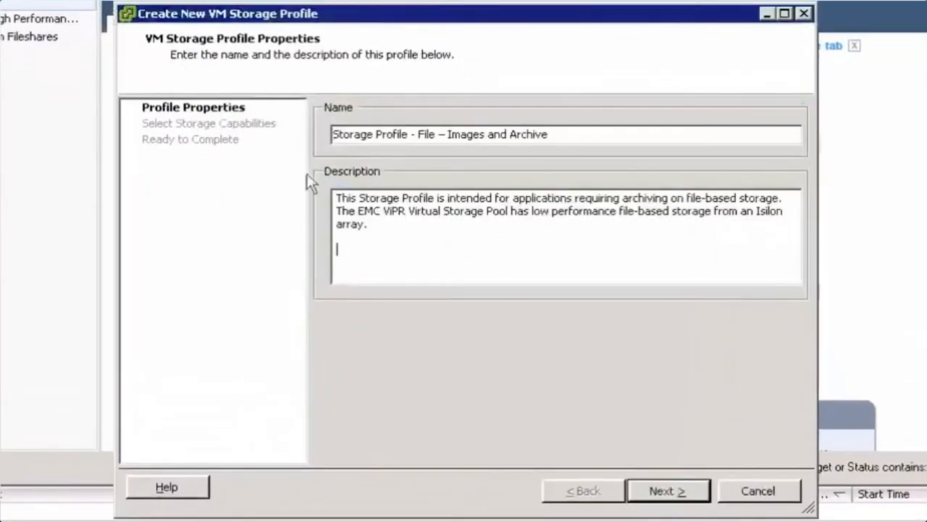
# Step: Assign the Image and Archives:file capability to the new storage profile and finish creating it
pyautogui.click(701, 490)
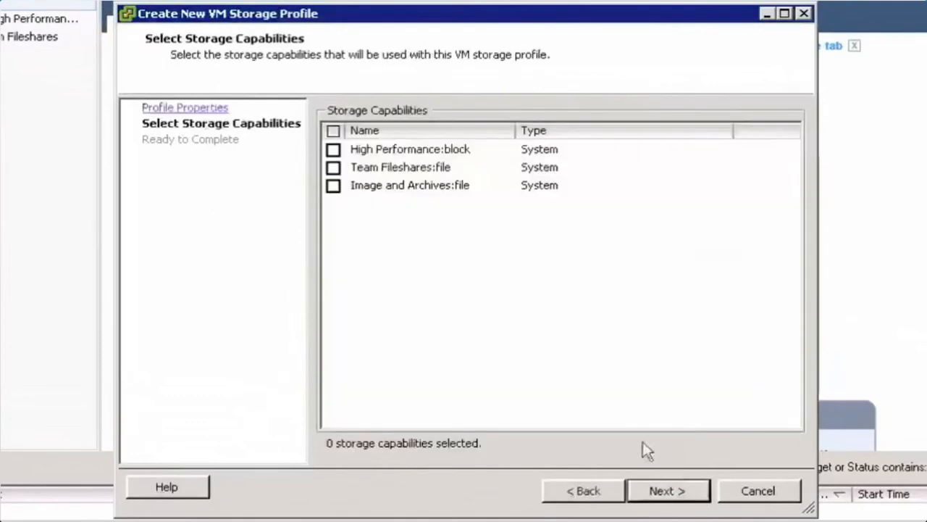
pyautogui.click(332, 185)
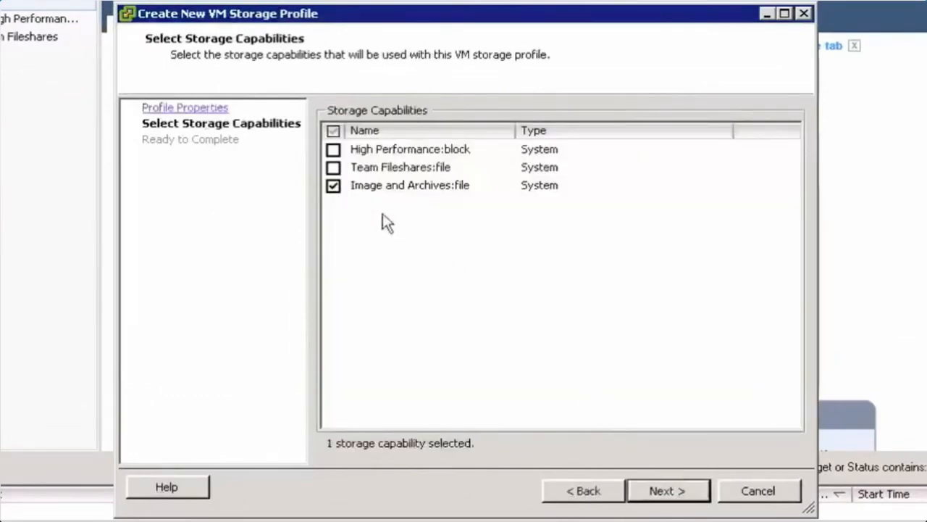
pyautogui.click(665, 493)
pyautogui.click(665, 494)
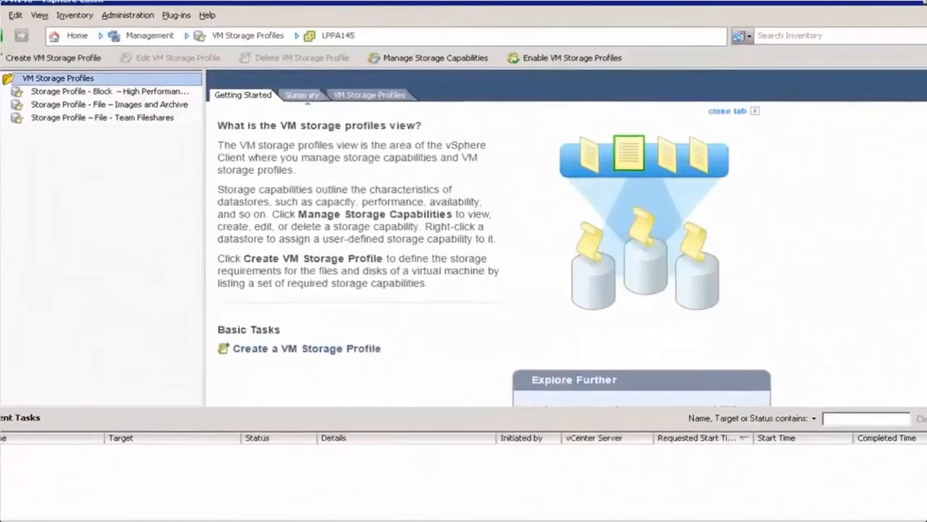
# Step: Review the VM storage profiles summary and the list of profiles with their associated VMs and virtual disks
pyautogui.click(304, 97)
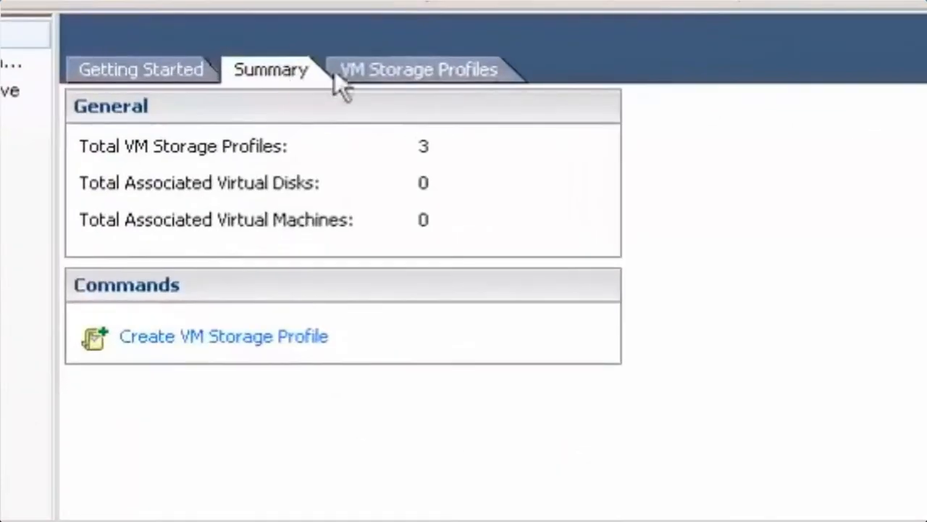
pyautogui.click(447, 65)
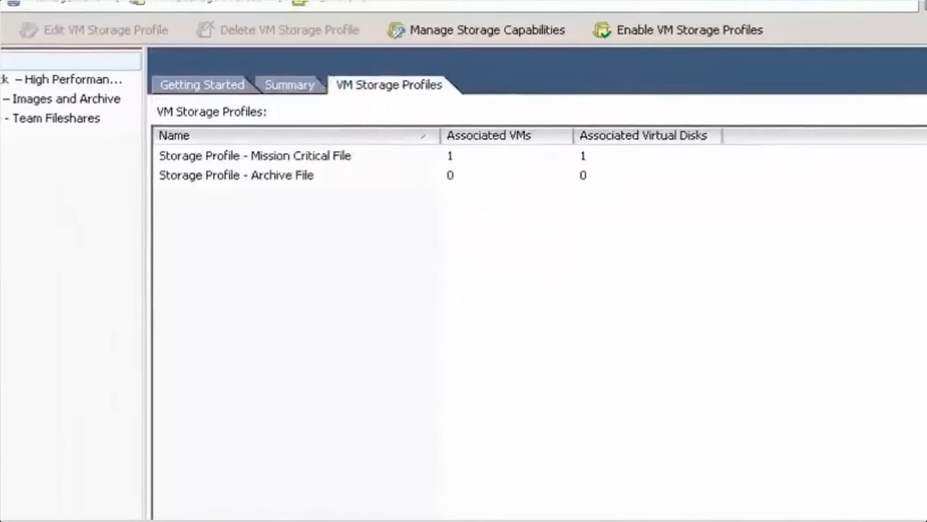
# Step: Start a new virtual machine with the Typical configuration, named VASA VM, in the Demo 3.1 VASA folder
pyautogui.click(91, 41)
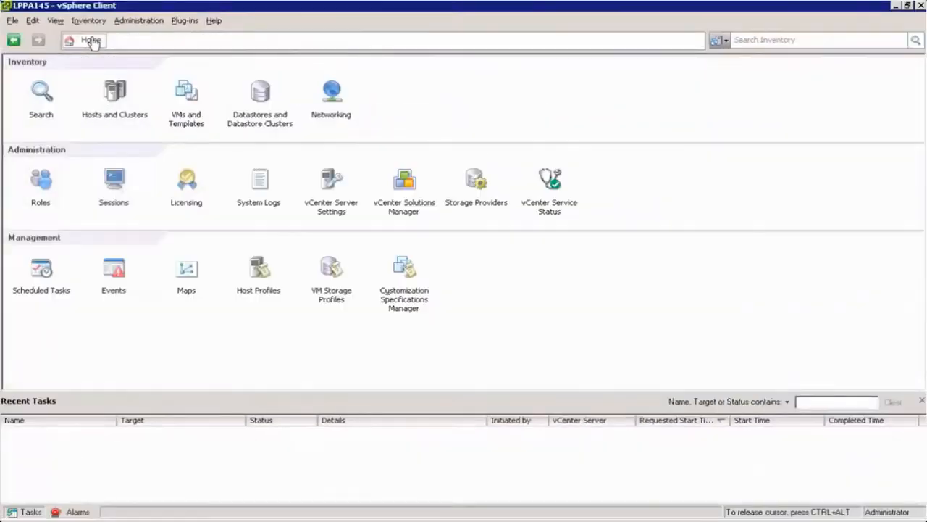
pyautogui.click(184, 97)
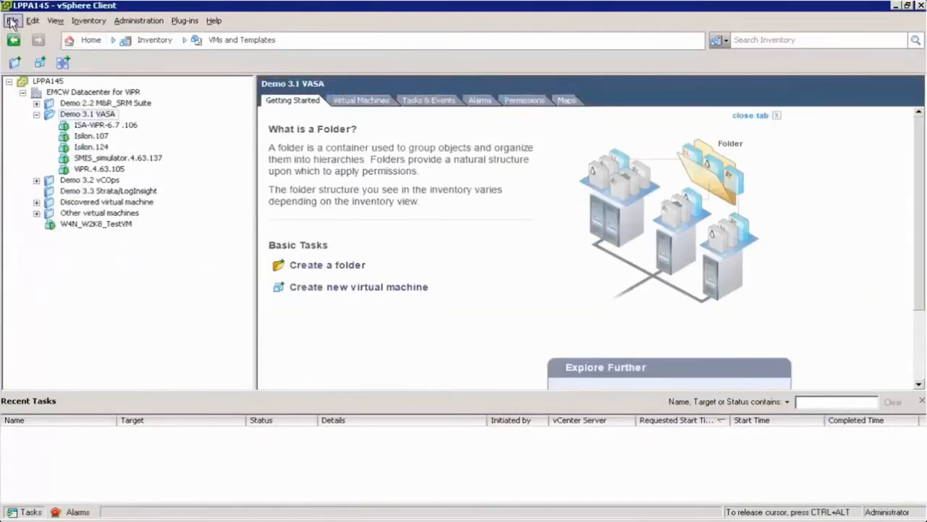
pyautogui.rightClick(110, 116)
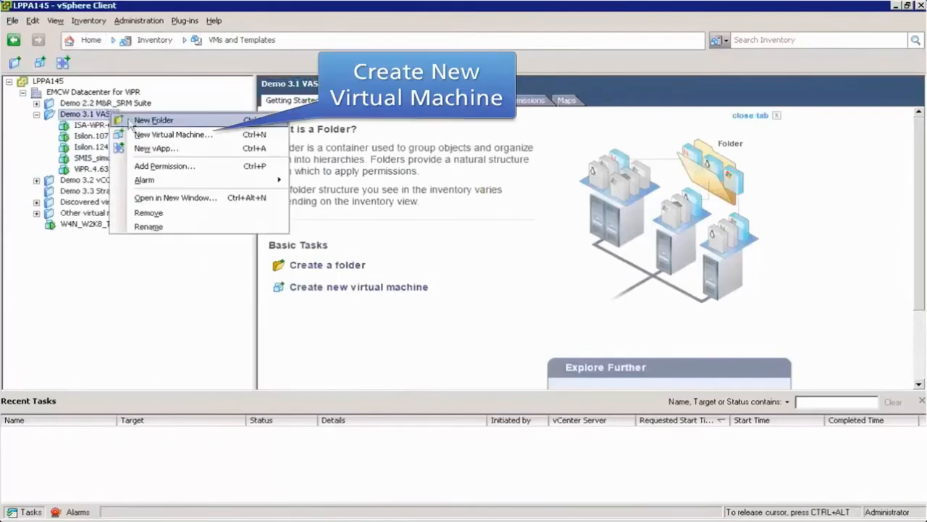
pyautogui.click(166, 134)
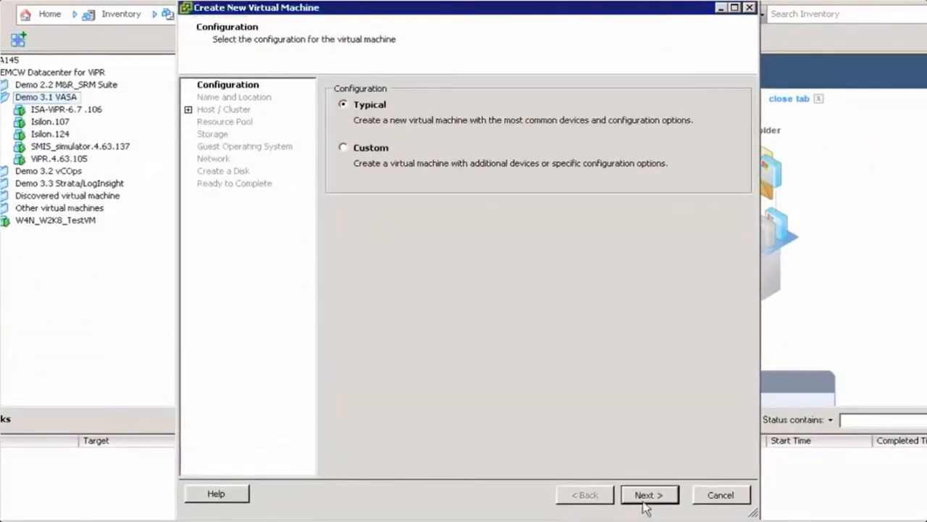
pyautogui.click(644, 498)
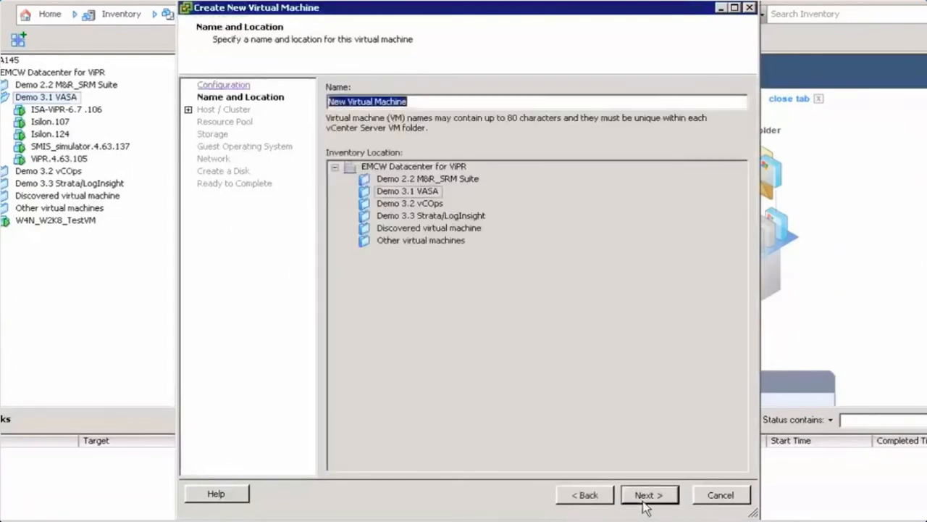
pyautogui.write('VASA VM')
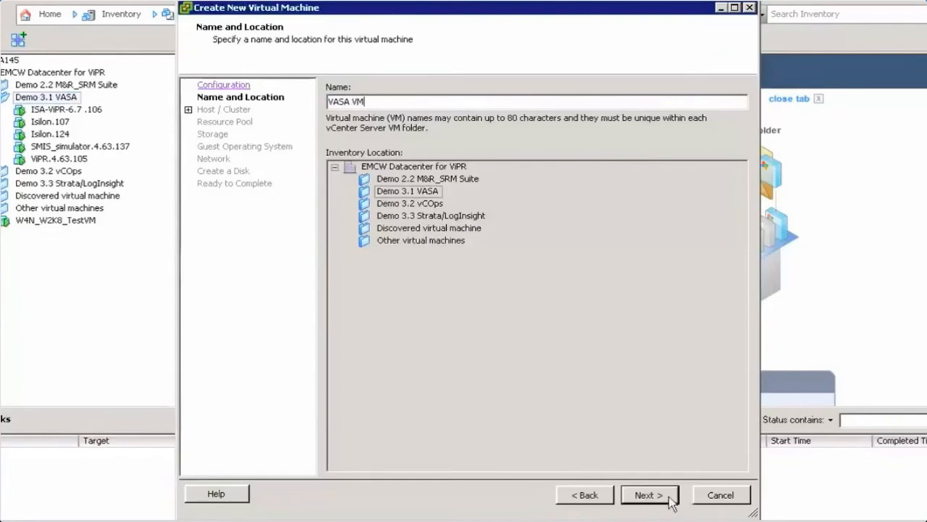
pyautogui.click(670, 498)
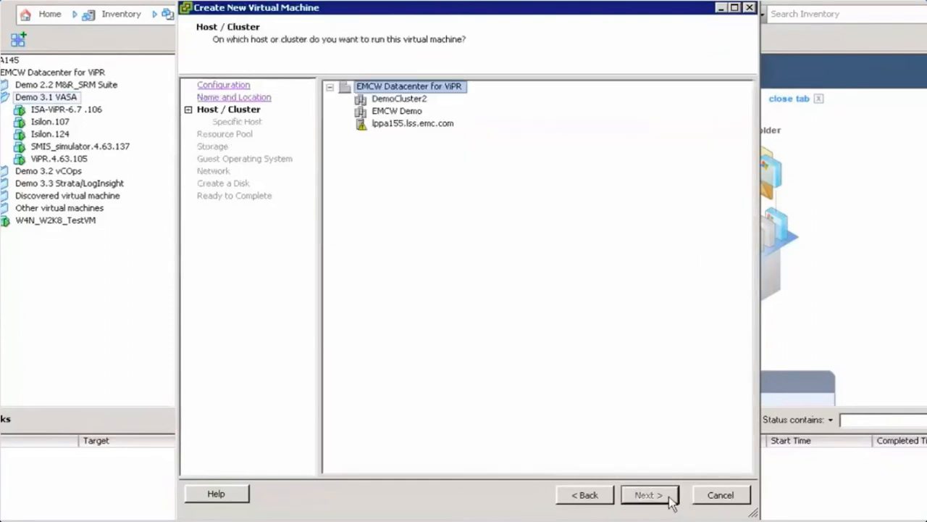
# Step: Set the virtual machine to run on the EMCW Demo cluster and in its root resource pool
pyautogui.click(404, 110)
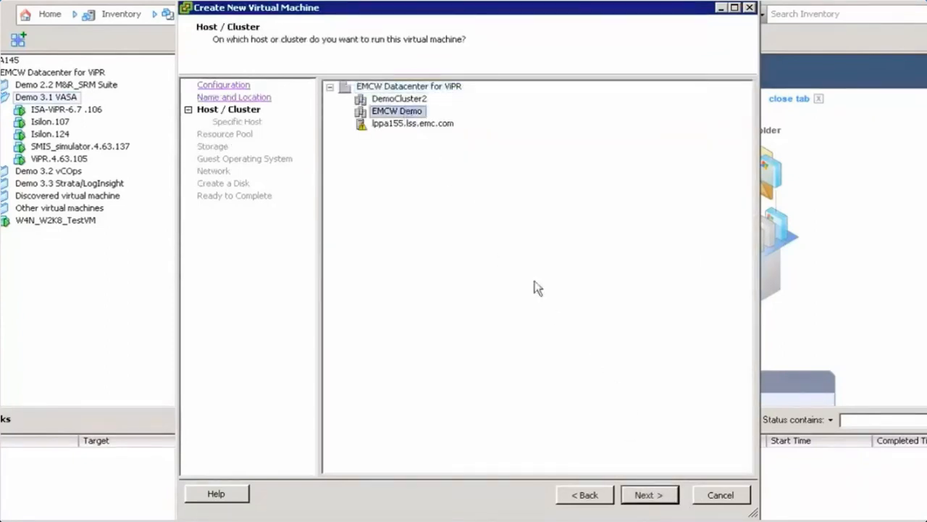
pyautogui.click(649, 496)
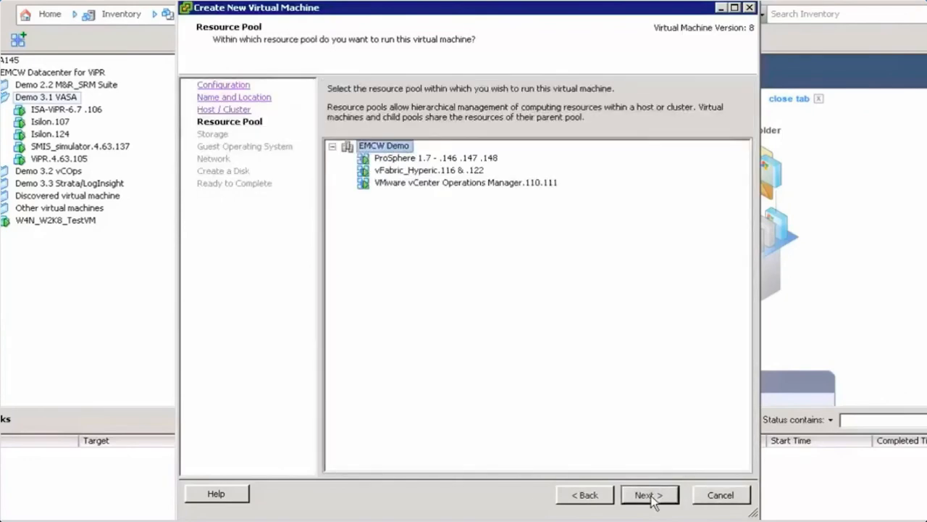
pyautogui.click(652, 497)
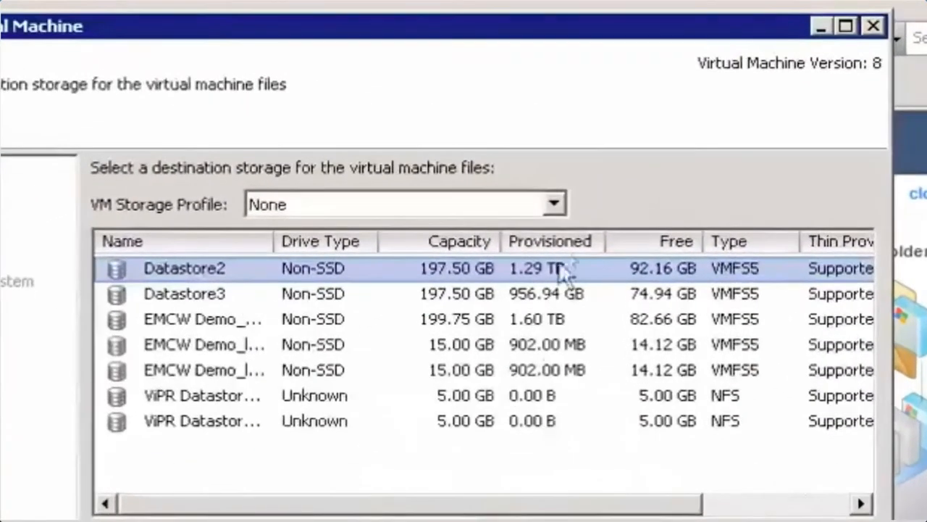
# Step: Apply "Storage Profile – File - Team Fileshares" to the virtual machine's destination storage and widen the datastore Name column
pyautogui.click(554, 205)
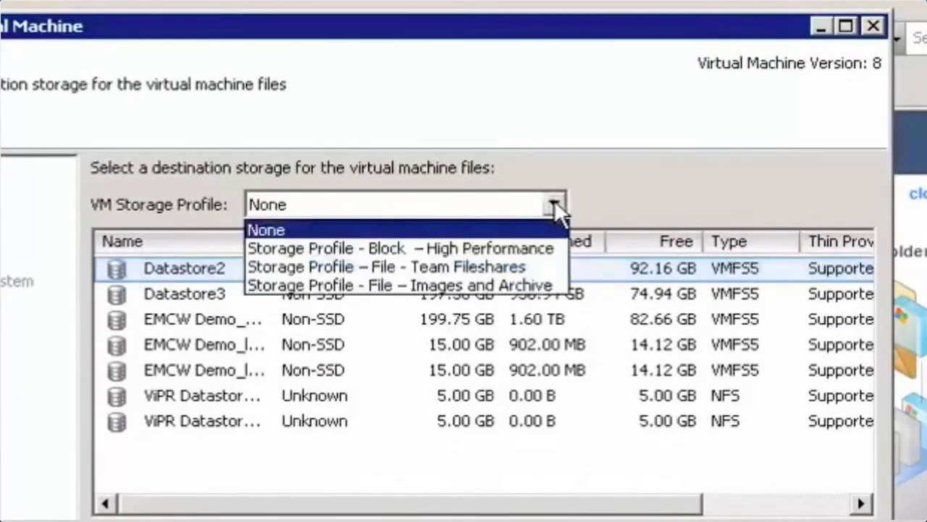
pyautogui.click(536, 267)
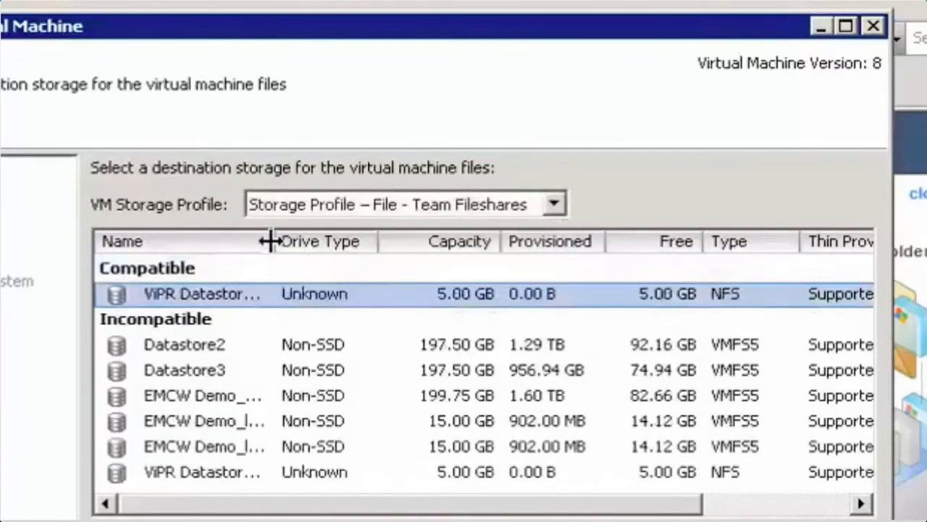
pyautogui.moveTo(270, 241); pyautogui.dragTo(399, 242)
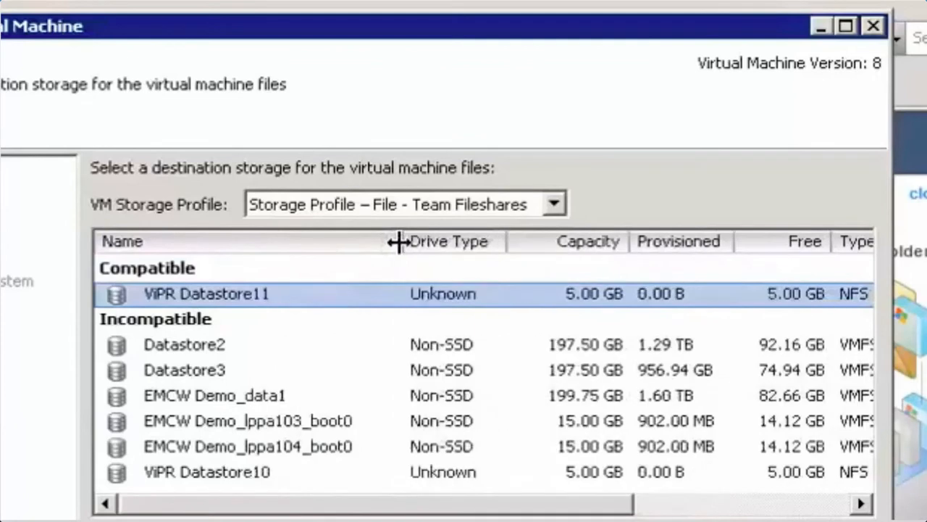
# Step: Try "Storage Profile - File – Images and Archive" to compare compatible datastores, and reselect "Storage Profile – File - Team Fileshares"
pyautogui.click(555, 204)
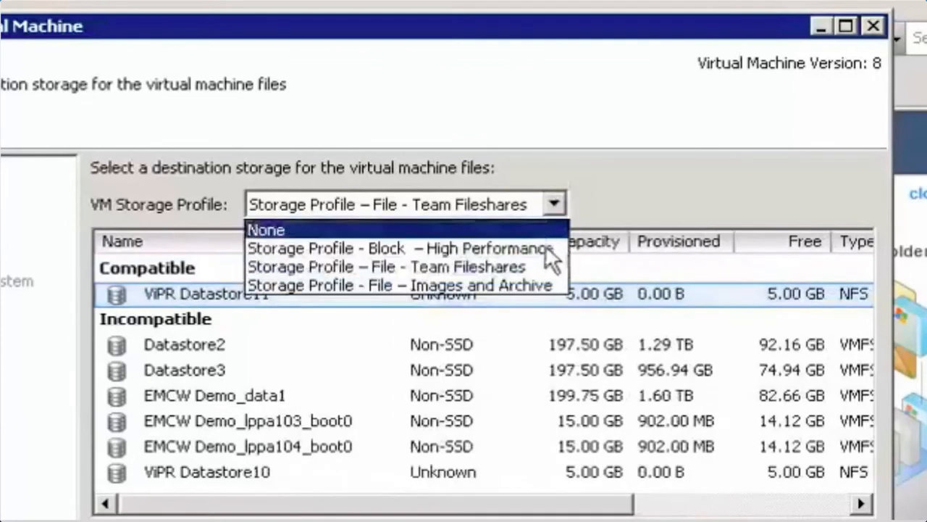
pyautogui.click(538, 287)
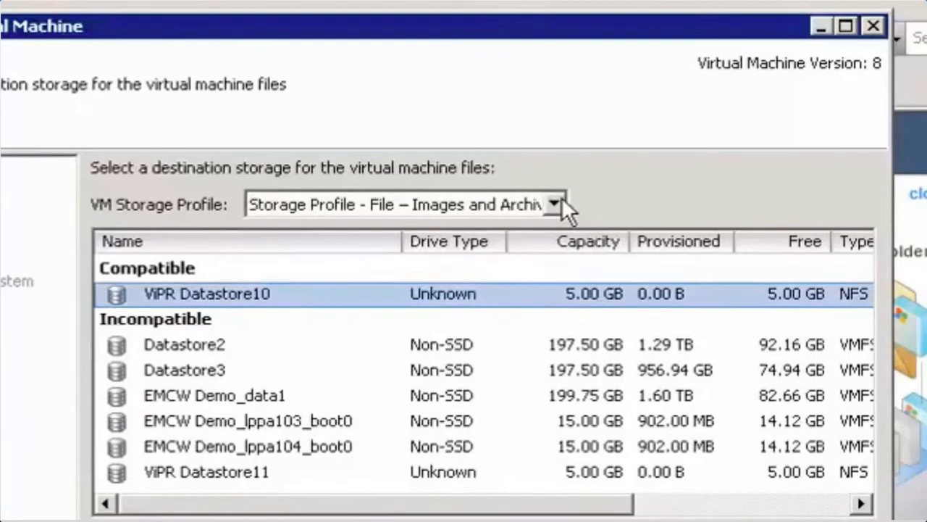
pyautogui.click(562, 201)
pyautogui.click(533, 266)
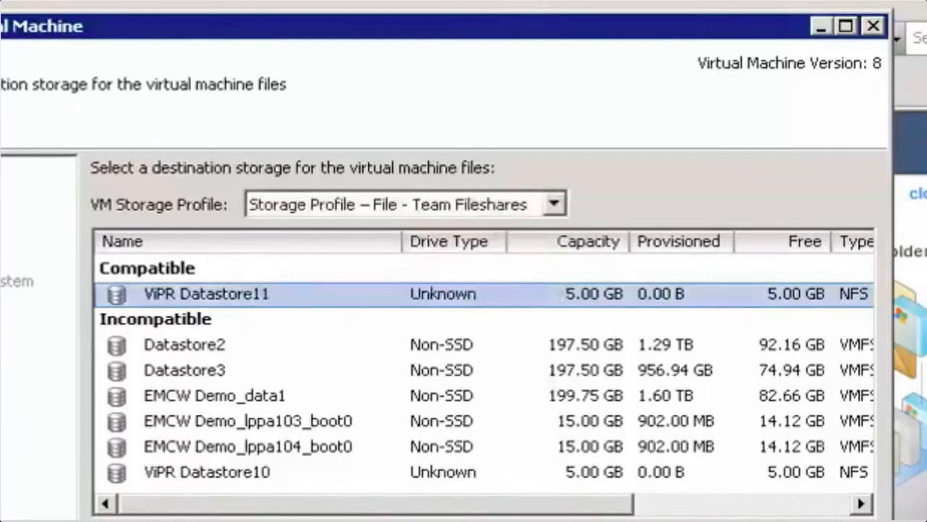
# Step: Accept ViPR Datastore11, Microsoft Windows Server 2008 R2 (64-bit) and one E1000 NIC on VM Network for the virtual machine
pyautogui.click(650, 500)
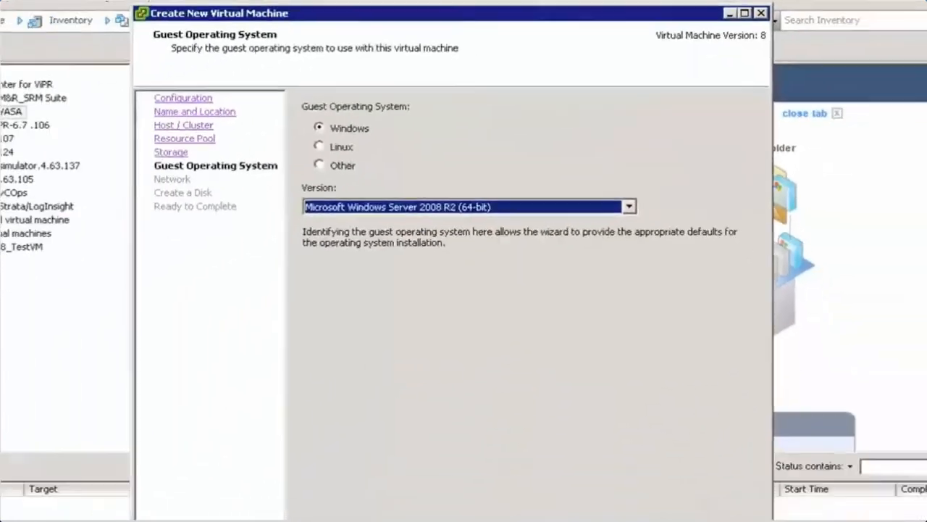
pyautogui.click(650, 500)
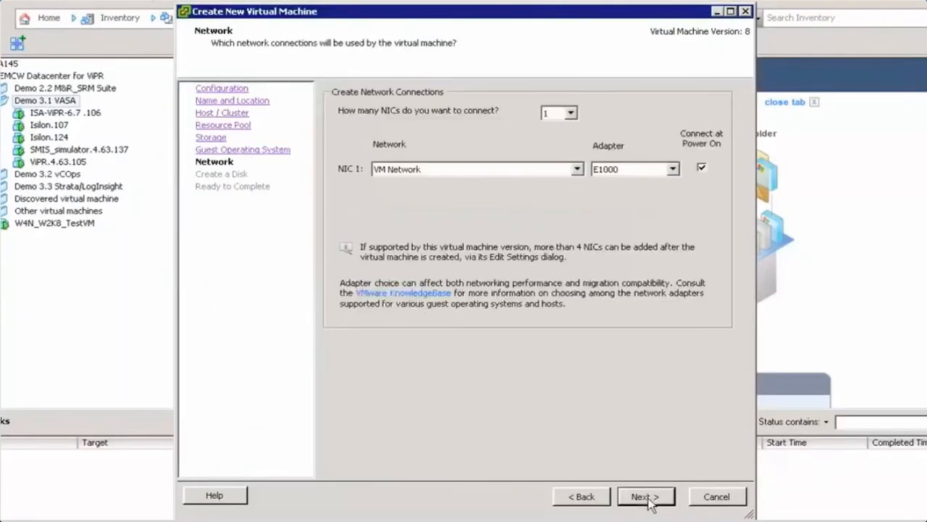
pyautogui.click(650, 499)
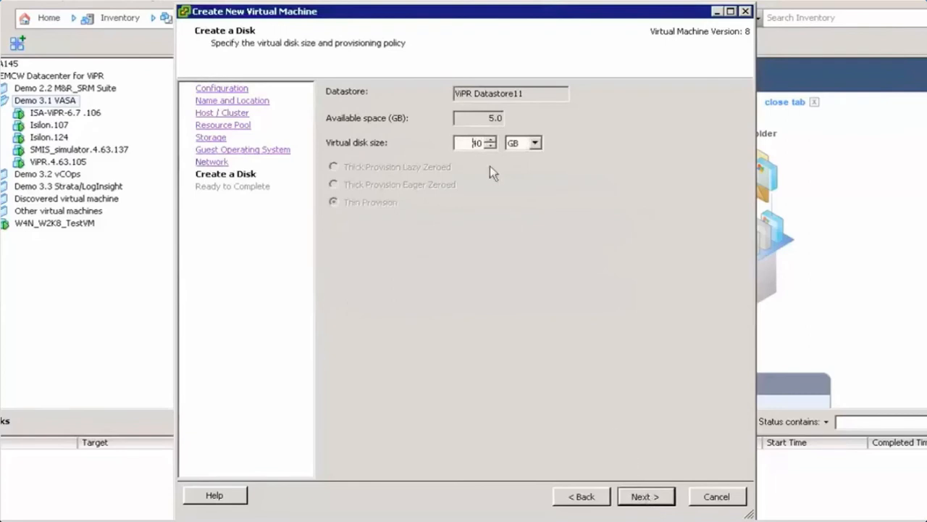
# Step: Set the virtual disk size to 5 GB and finish creating the virtual machine
pyautogui.moveTo(471, 143); pyautogui.dragTo(490, 142)
pyautogui.write('5')
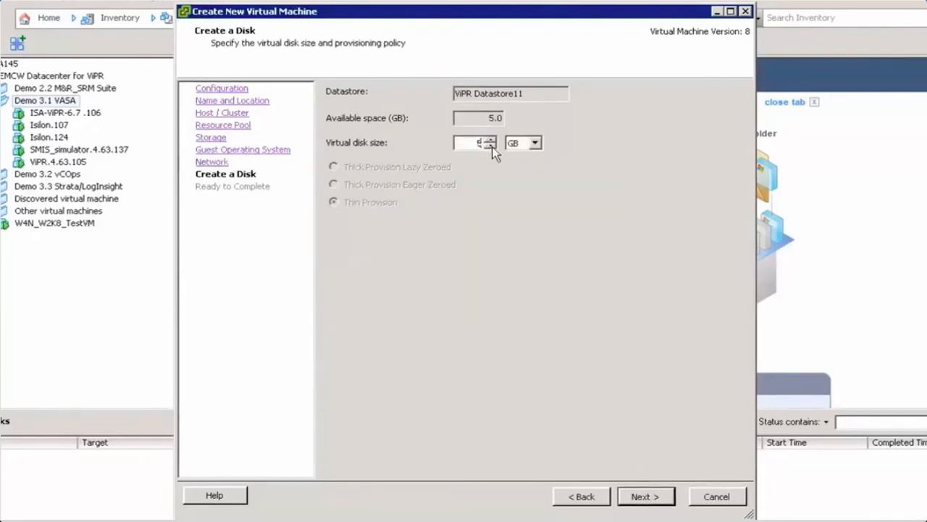
pyautogui.click(640, 497)
pyautogui.click(644, 497)
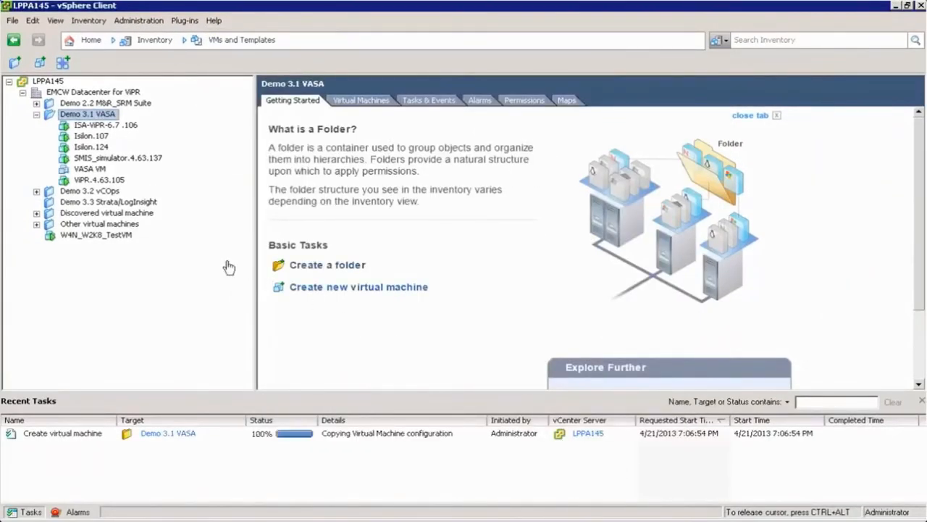
# Step: Open the summary of VASA VM and refresh its VM storage profile compliance
pyautogui.click(98, 168)
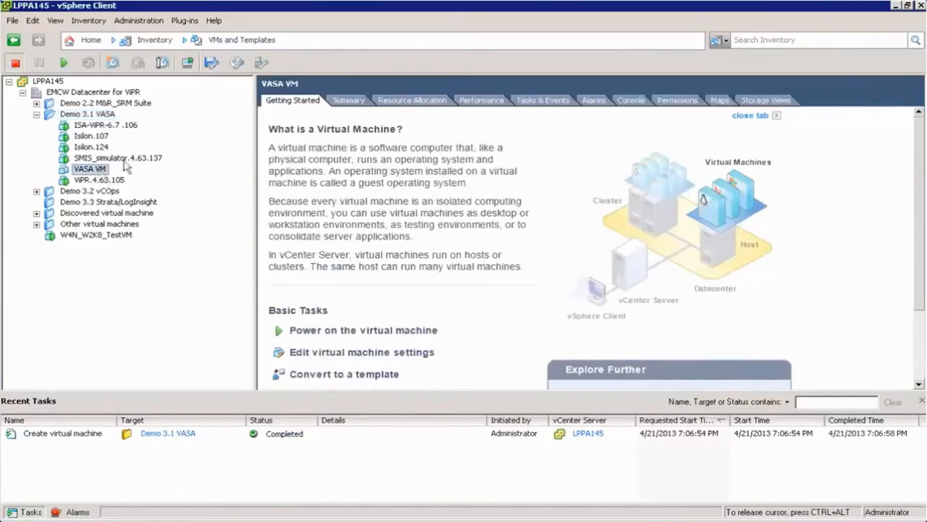
pyautogui.click(348, 101)
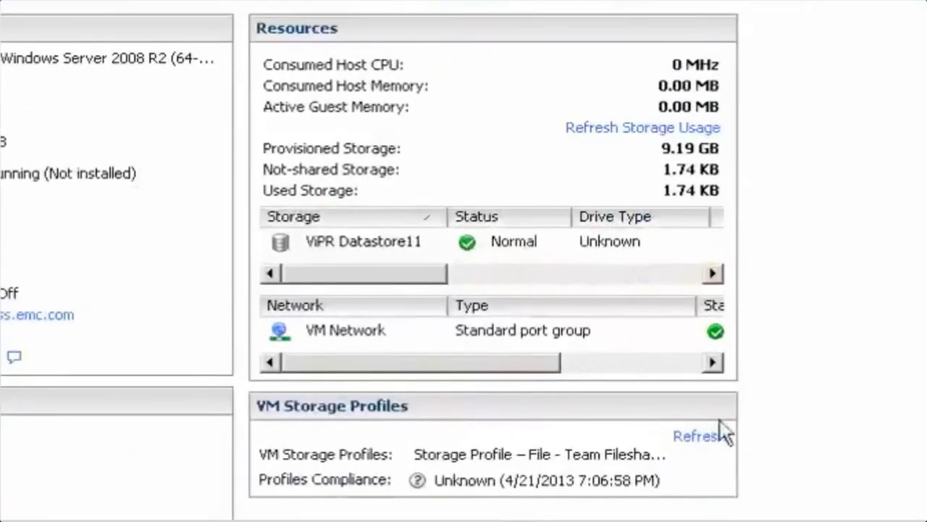
pyautogui.click(713, 437)
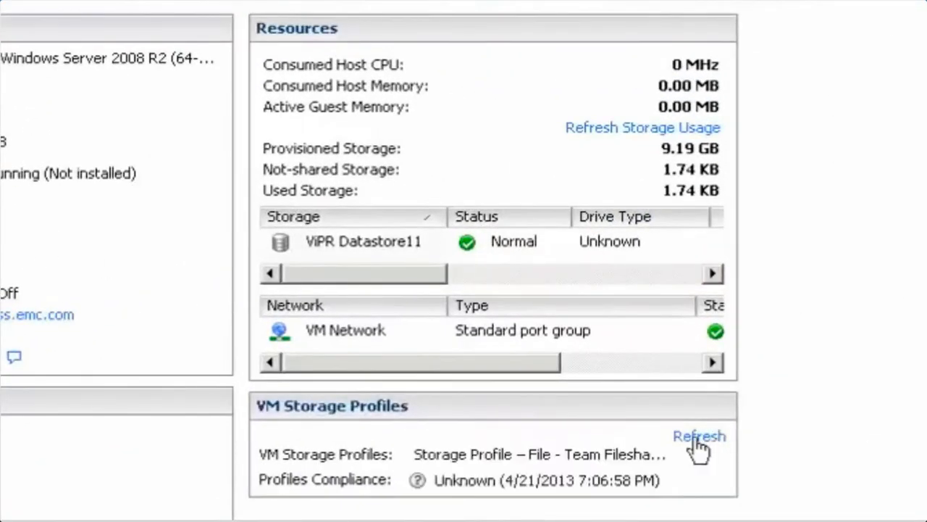
pyautogui.click(696, 438)
pyautogui.click(697, 438)
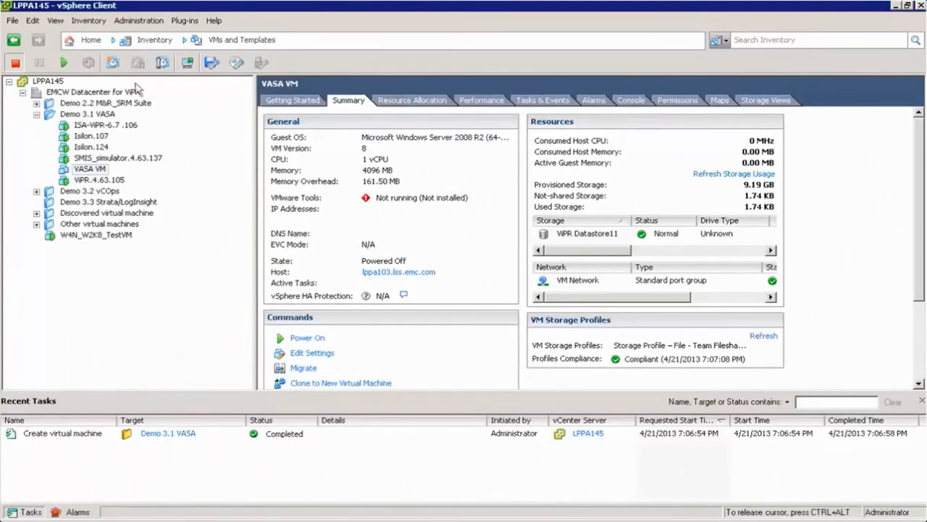
# Step: Return to VM Storage Profiles and review the summary of profiles, associated virtual disks and virtual machines
pyautogui.click(91, 40)
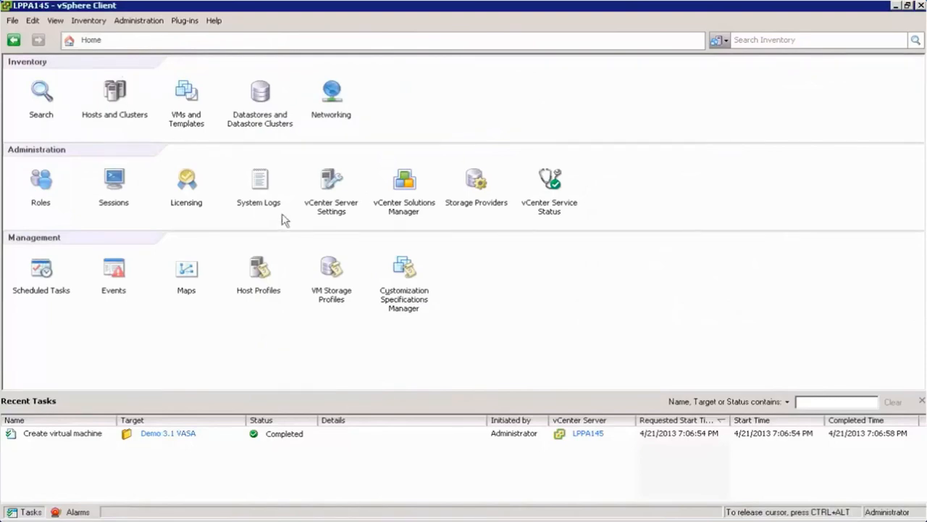
pyautogui.click(331, 268)
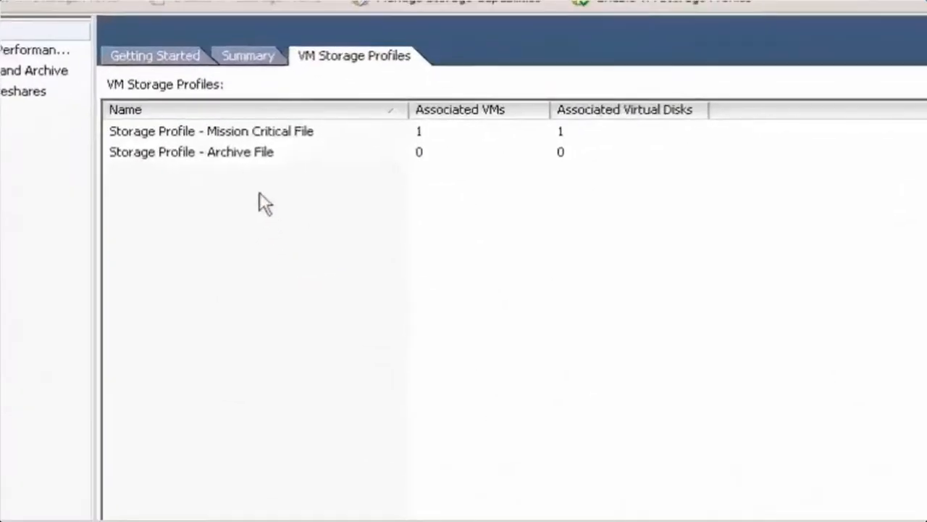
pyautogui.click(203, 25)
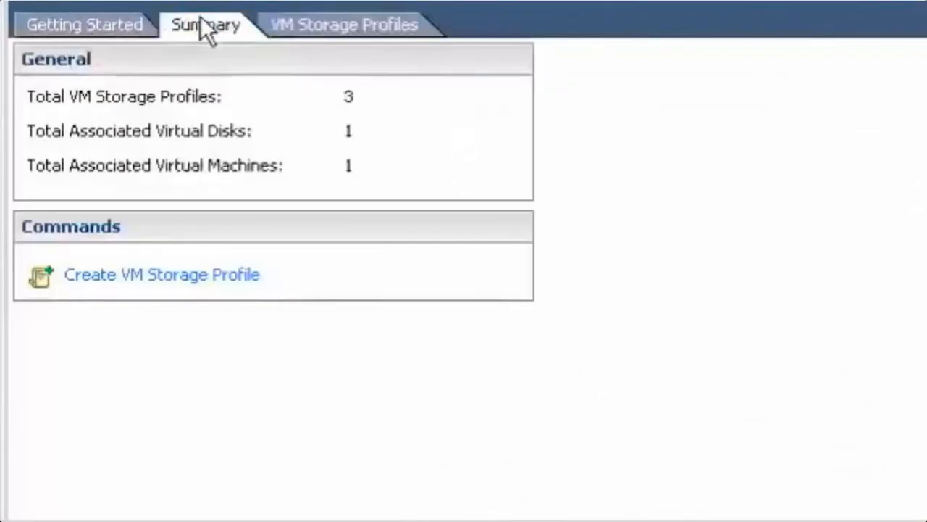